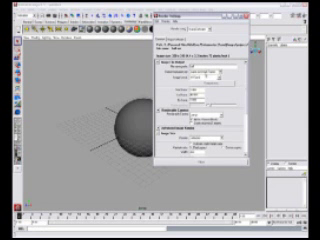
Set the Render Settings image format to AVI and bring up its compressor list
click(205, 77)
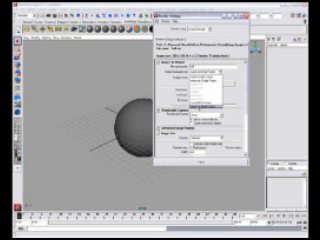
click(200, 100)
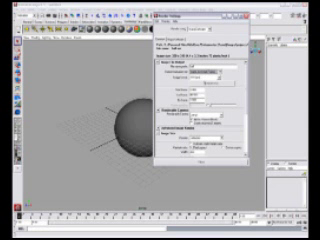
click(205, 77)
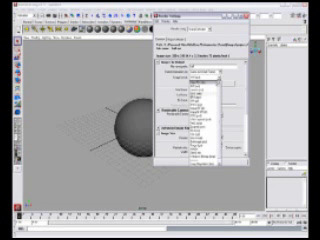
click(200, 87)
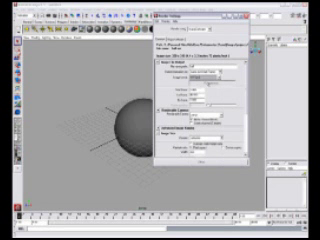
click(207, 78)
click(163, 110)
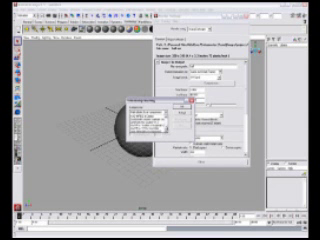
Pick a video compressor from the dropdown and accept the compression settings
click(150, 125)
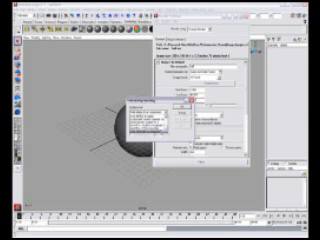
click(150, 128)
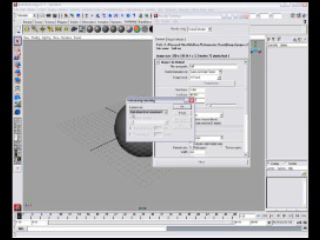
click(150, 113)
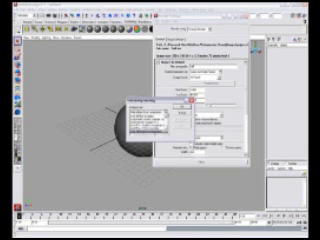
click(181, 106)
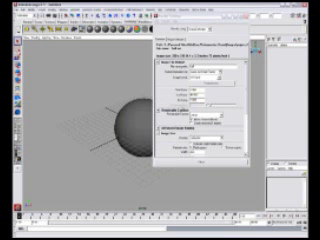
Reselect the image output format in Render Settings, then bring up a file browser
click(205, 137)
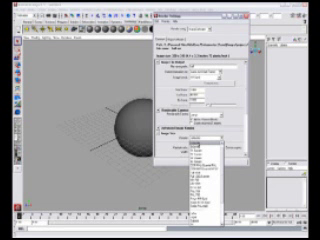
click(200, 190)
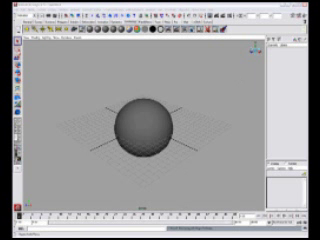
key(ctrl+o)
Move the Explorer window into view and play the rendered AVI animation
drag(100, 172, 120, 45)
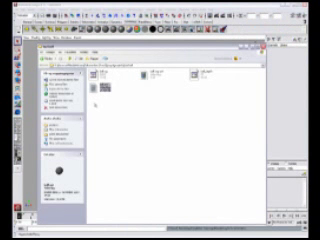
click(95, 100)
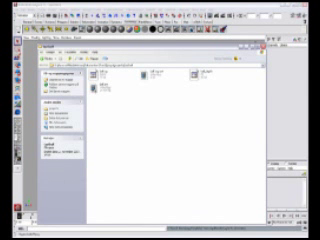
double_click(98, 89)
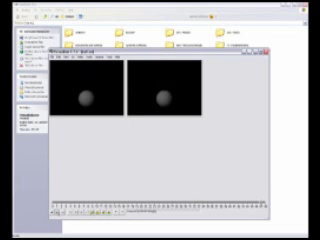
Open VirtualDub's Video menu to reach the compression settings
click(79, 56)
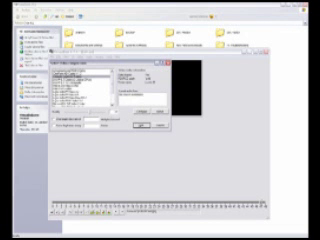
Confirm the chosen compressor and start saving the animation as a new AVI
click(141, 125)
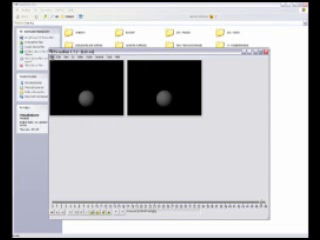
click(56, 57)
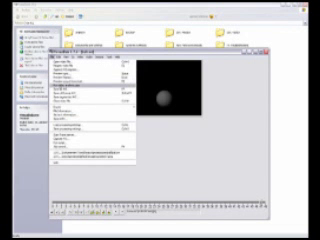
click(75, 89)
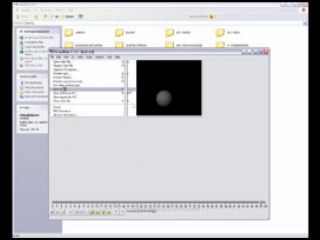